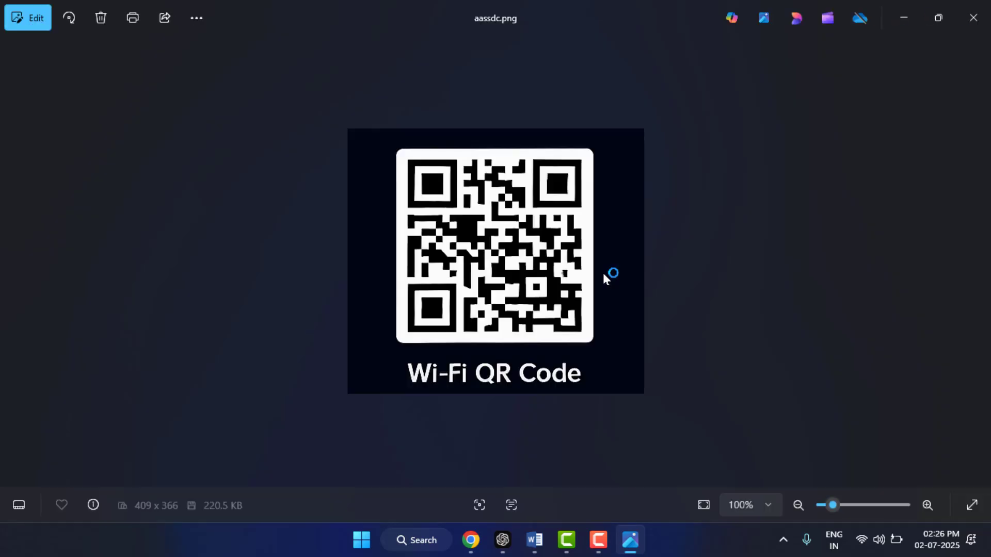
Close the QR code image window and launch the Camera app from Windows Search
{"action": "left_click", "coordinate": [973, 18]}
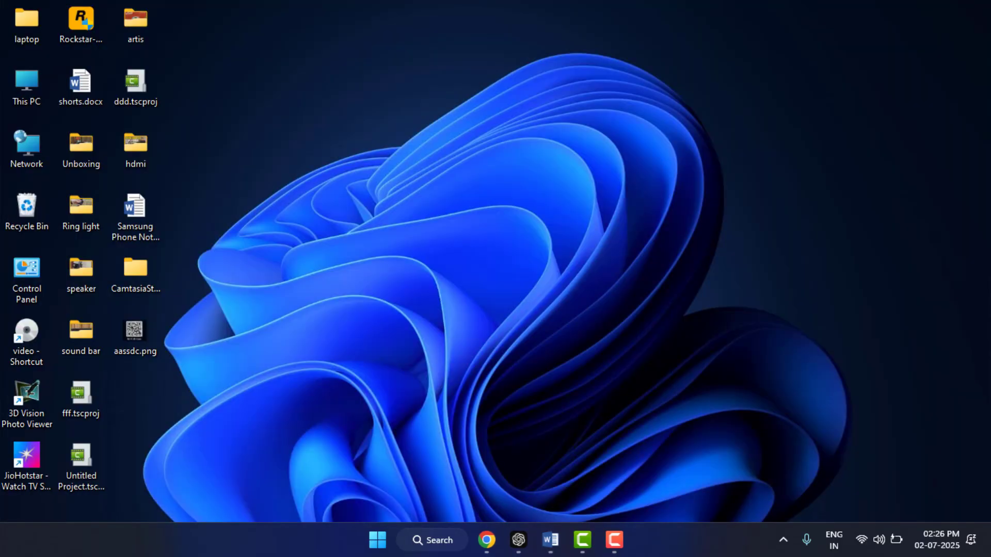
{"action": "key", "text": "super"}
{"action": "type", "text": "c"}
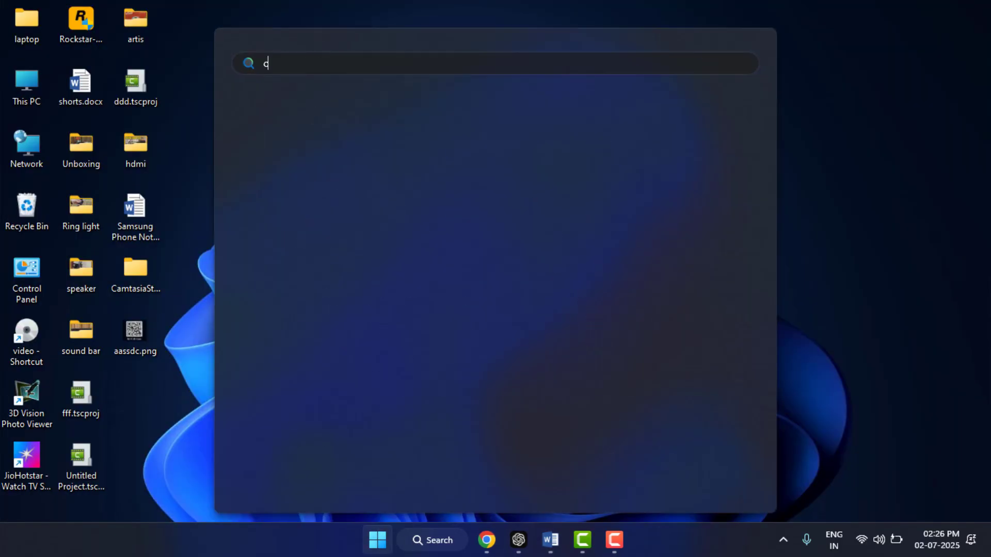
{"action": "type", "text": "am"}
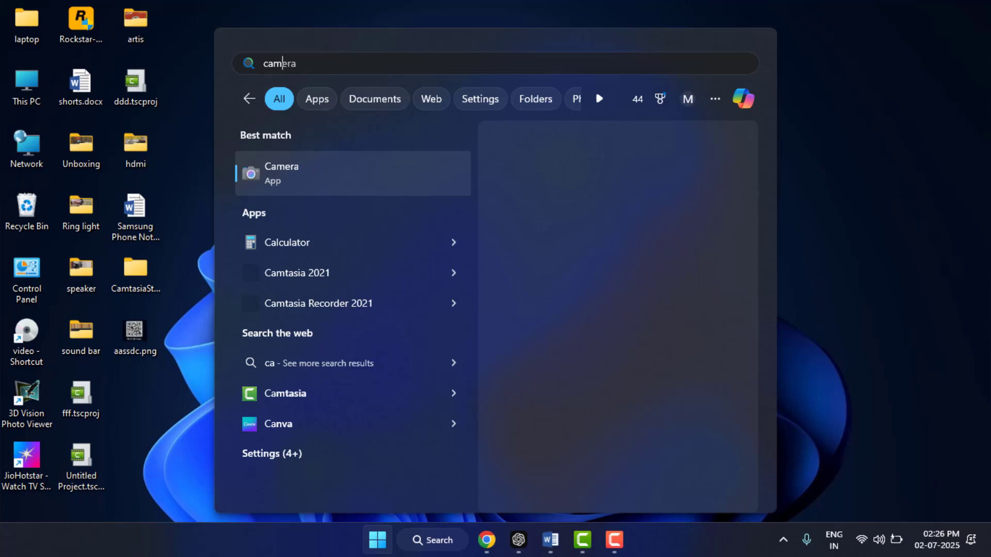
{"action": "left_click", "coordinate": [391, 174]}
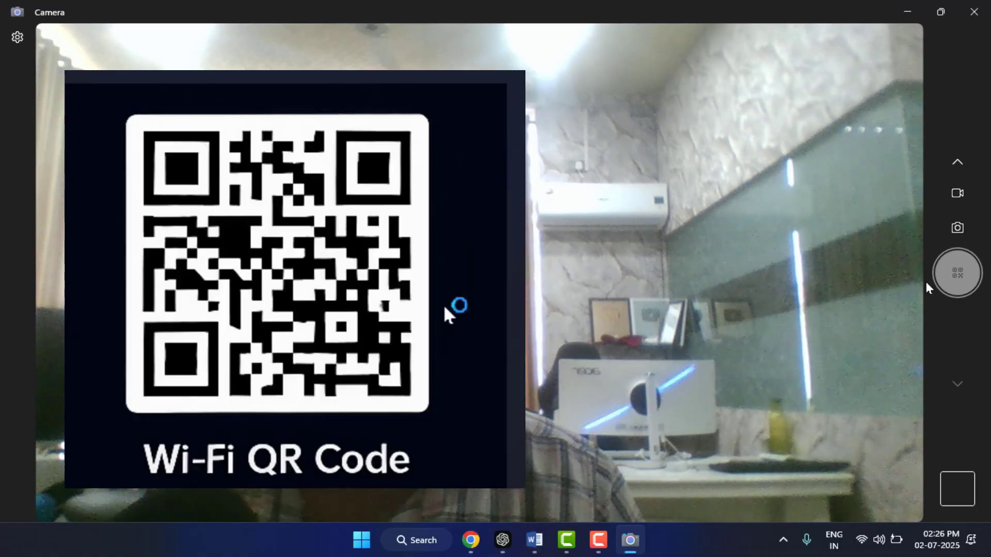
Close Camera and reopen aassdc.png from the desktop in Photos
{"action": "left_click", "coordinate": [974, 12]}
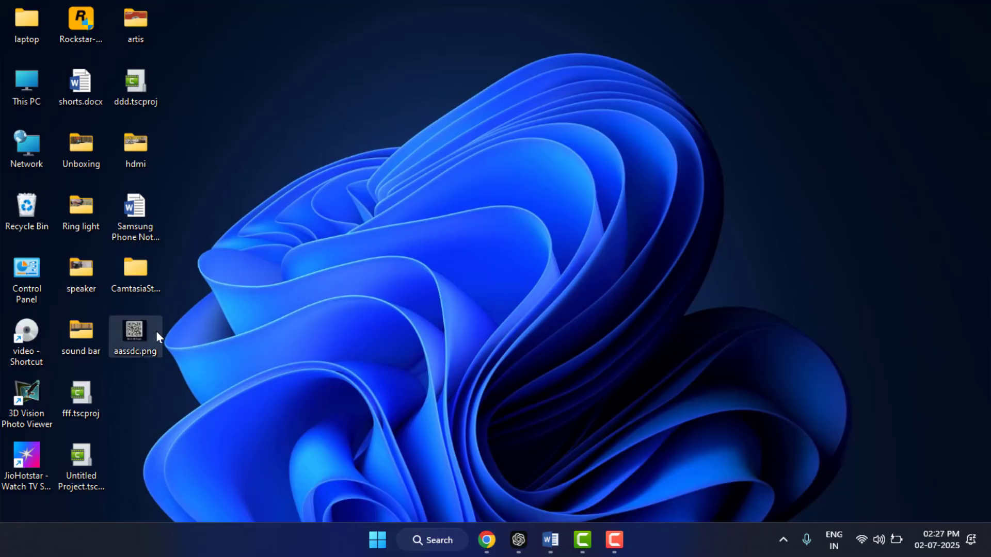
{"action": "double_click", "coordinate": [134, 334]}
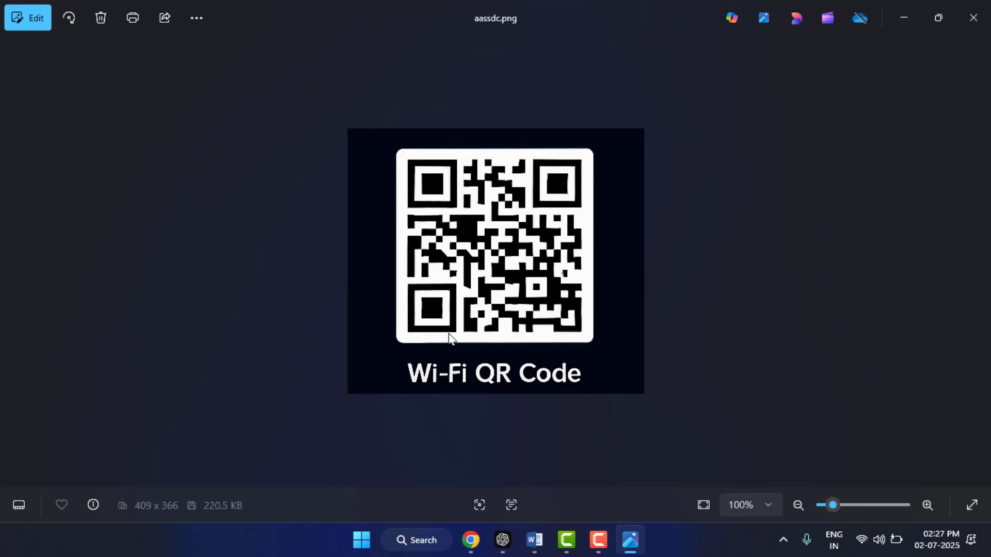
Close Photos and open aassdc.png in another app via its right-click Open with menu
{"action": "left_click", "coordinate": [975, 18]}
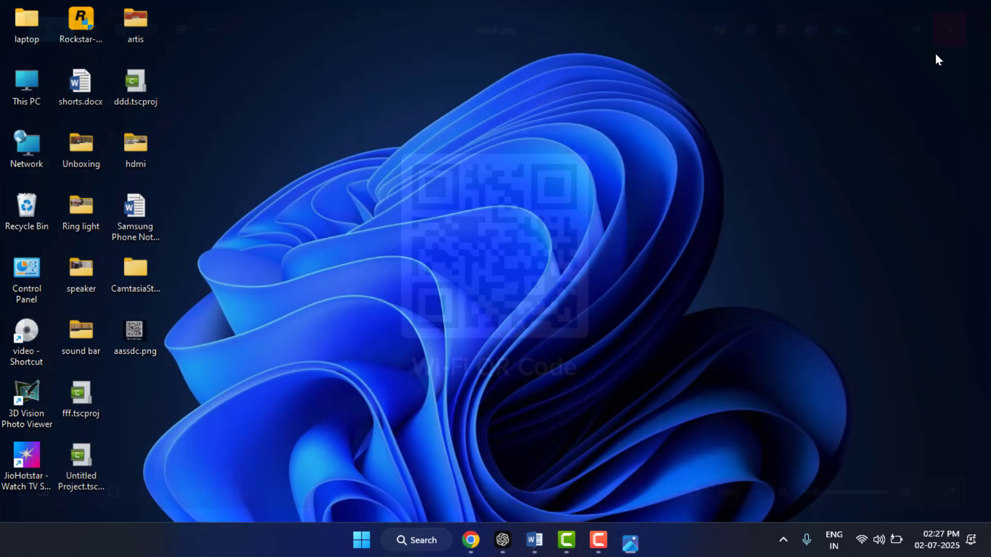
{"action": "right_click", "coordinate": [128, 336]}
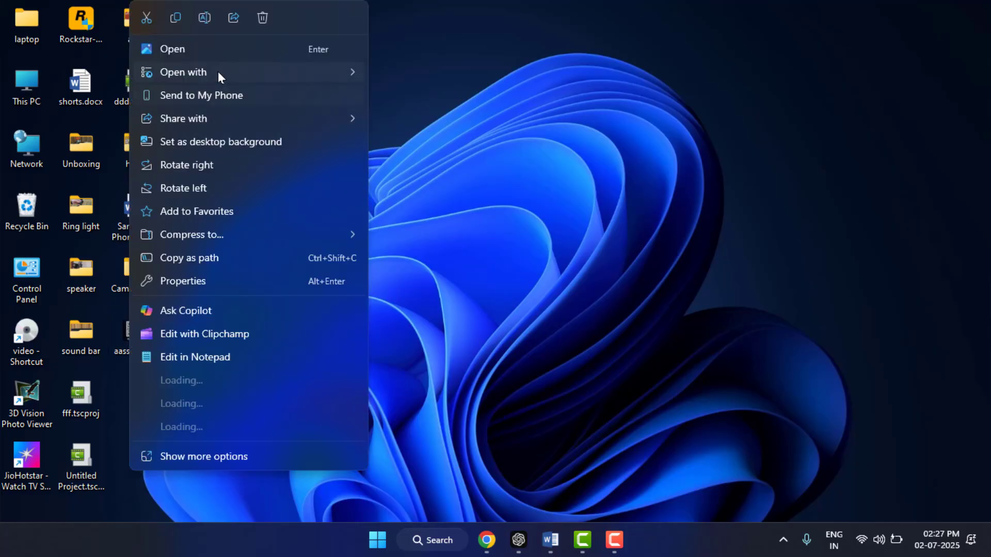
{"action": "mouse_move", "coordinate": [183, 72]}
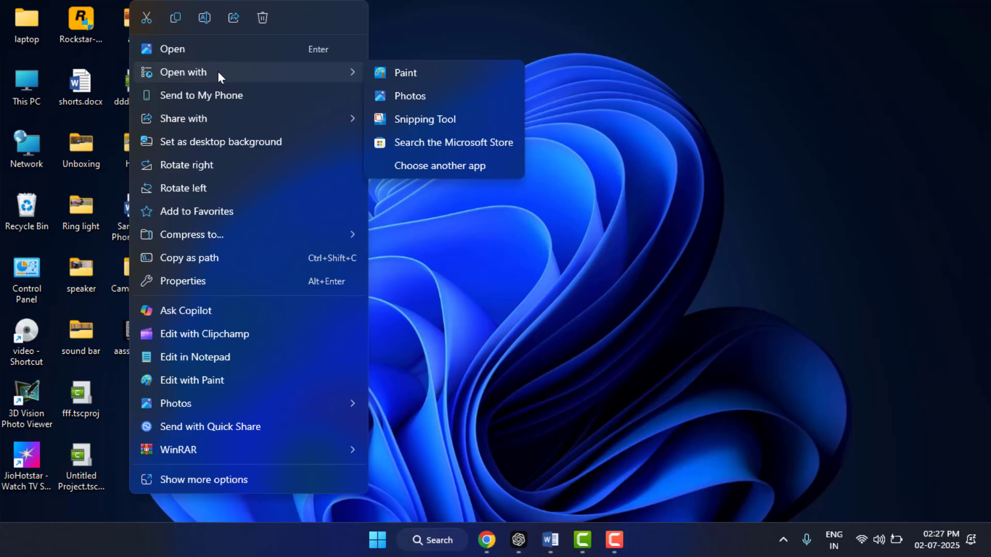
{"action": "left_click", "coordinate": [456, 76]}
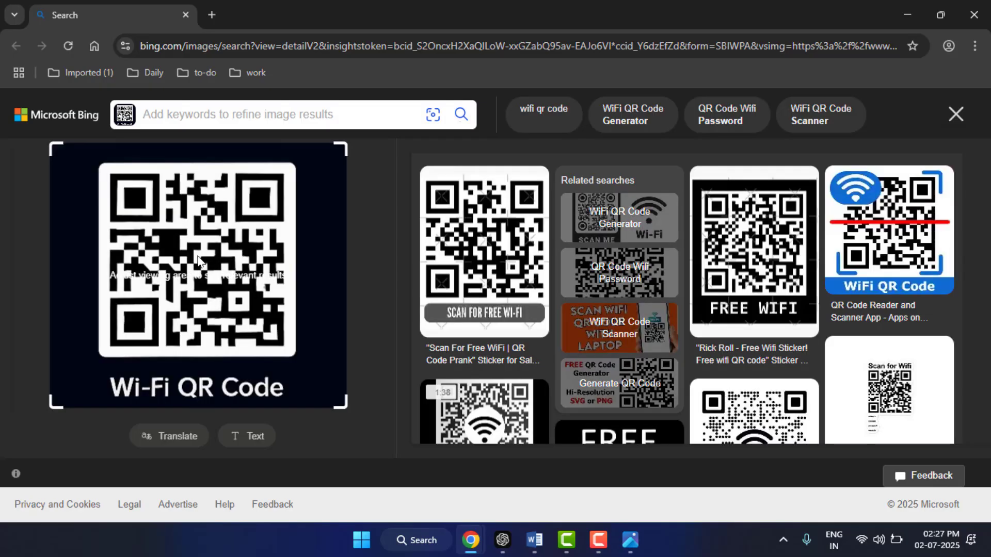
Search the Bing query image with Google Lens, selecting the QR code image
{"action": "right_click", "coordinate": [166, 185]}
{"action": "key", "text": "Escape"}
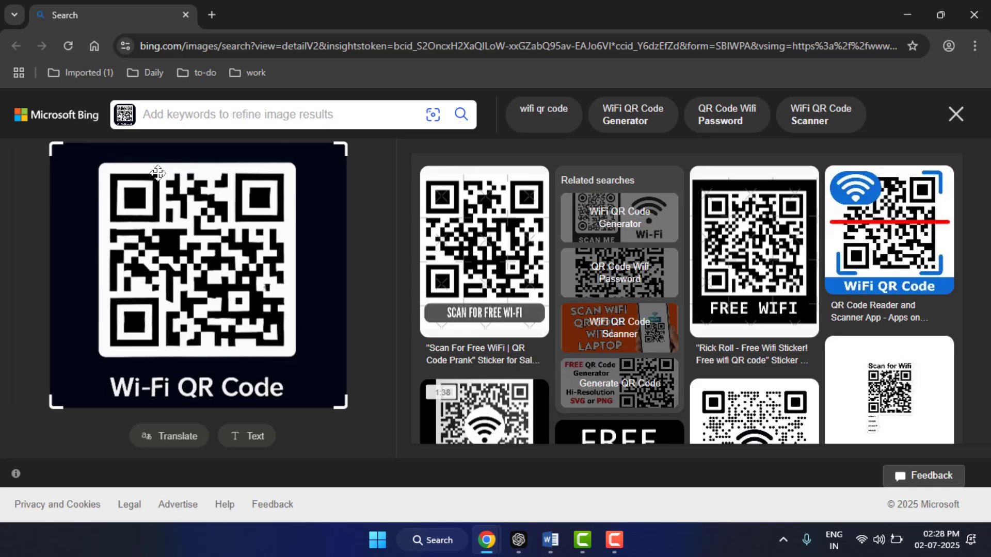
{"action": "right_click", "coordinate": [158, 174]}
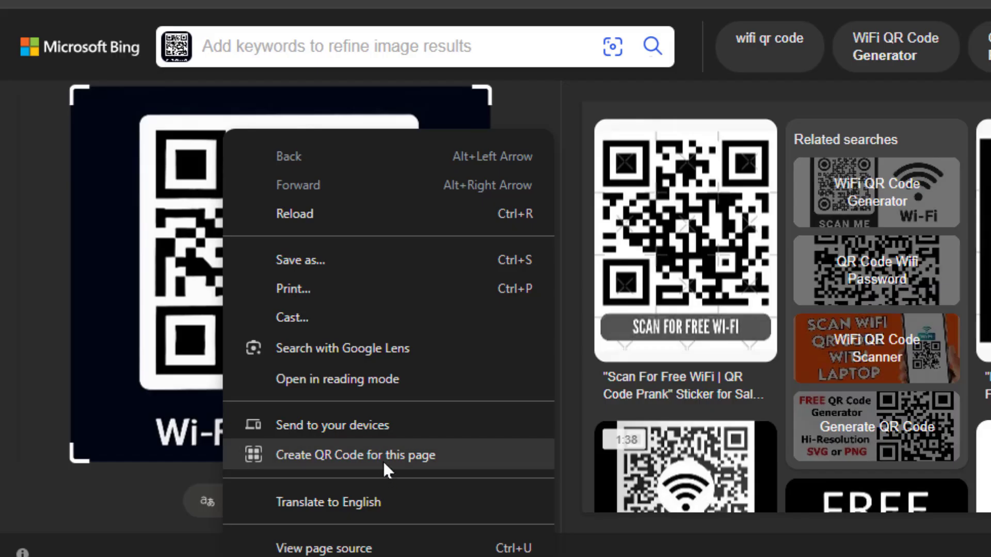
{"action": "left_click", "coordinate": [368, 352]}
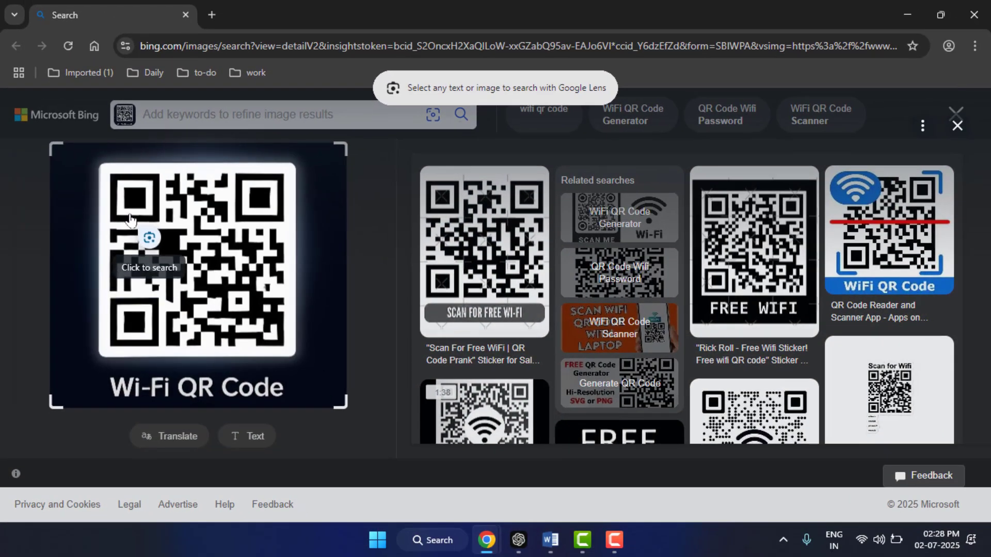
{"action": "left_click", "coordinate": [130, 218]}
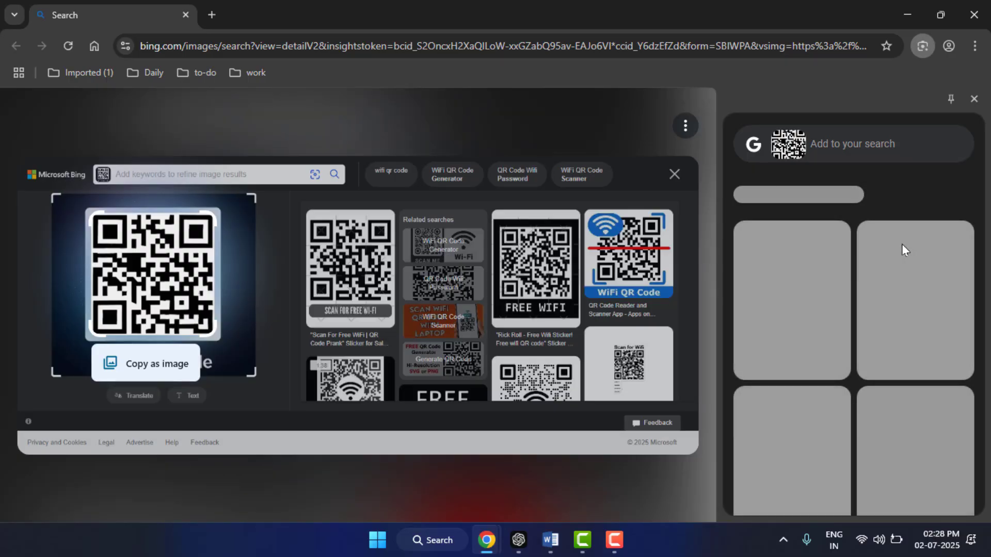
Drag aassdc.png toward Chrome, rerun Lens for the impact-wrench AI Overview, and open a new tab
{"action": "left_click", "coordinate": [907, 15]}
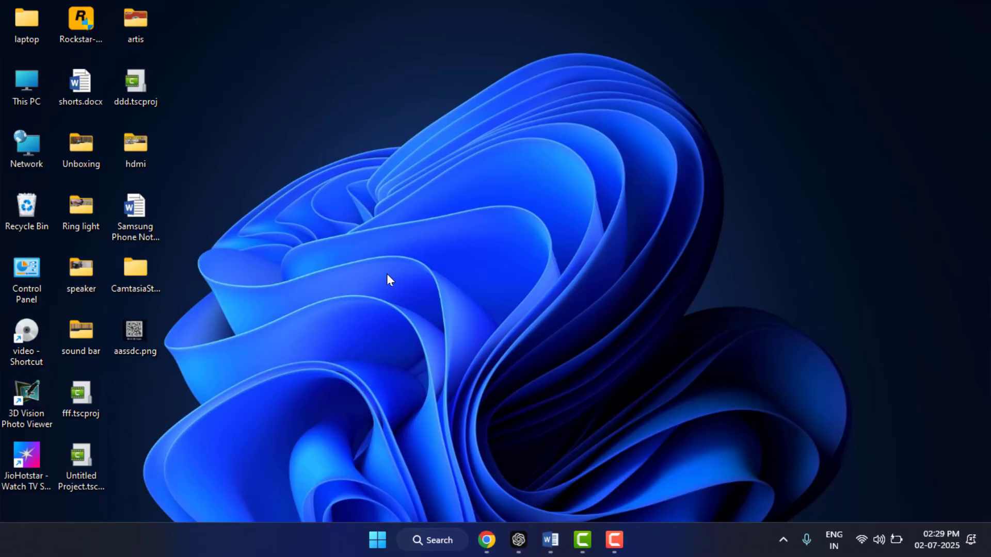
{"action": "left_click_drag", "start_coordinate": [136, 332], "coordinate": [230, 338]}
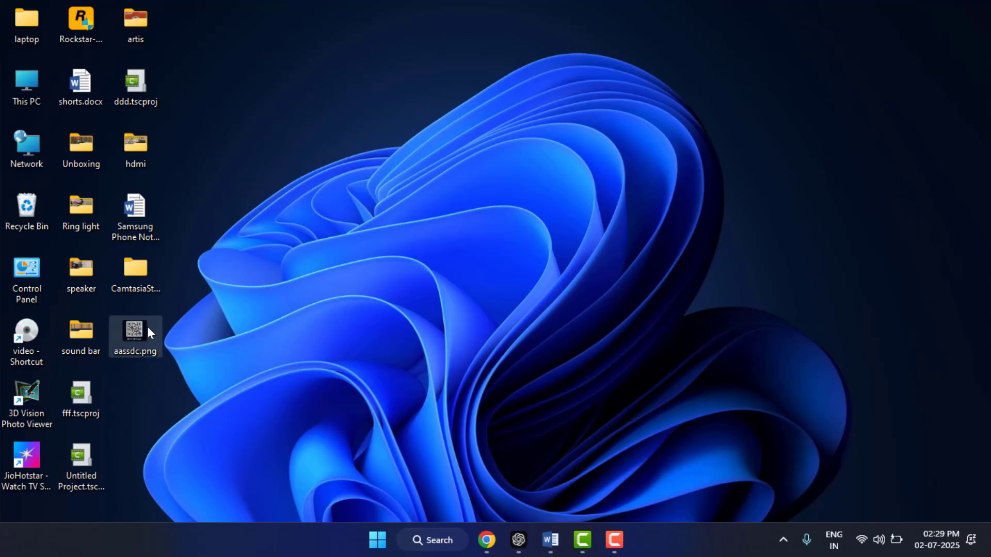
{"action": "key", "text": "alt+Tab"}
{"action": "key", "text": "alt+Tab"}
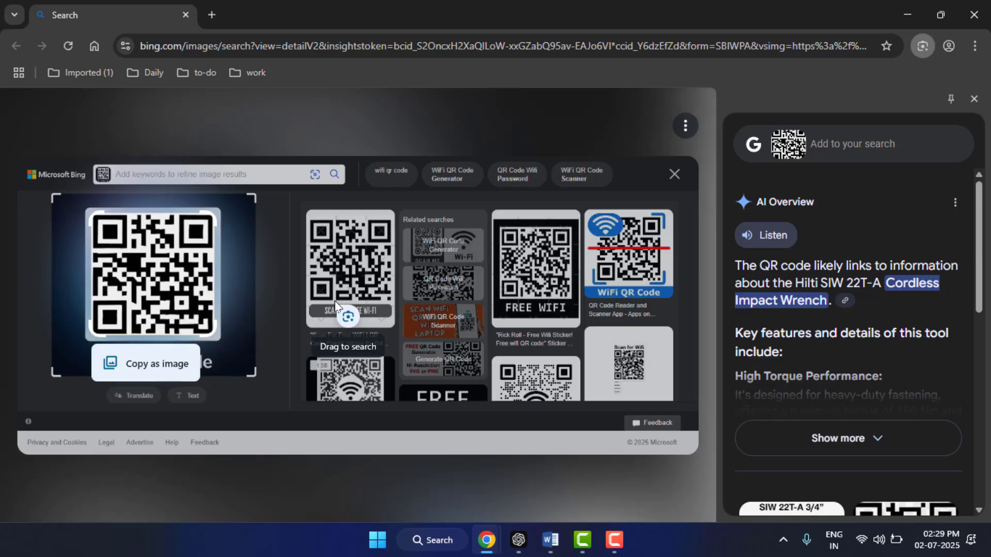
{"action": "left_click", "coordinate": [336, 304]}
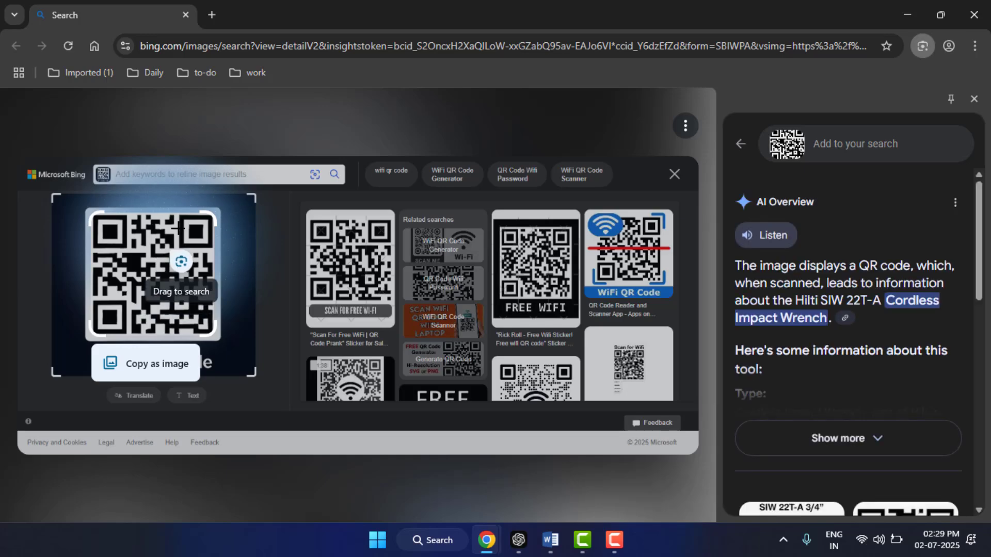
{"action": "left_click", "coordinate": [212, 15]}
{"action": "type", "text": "google.com"}
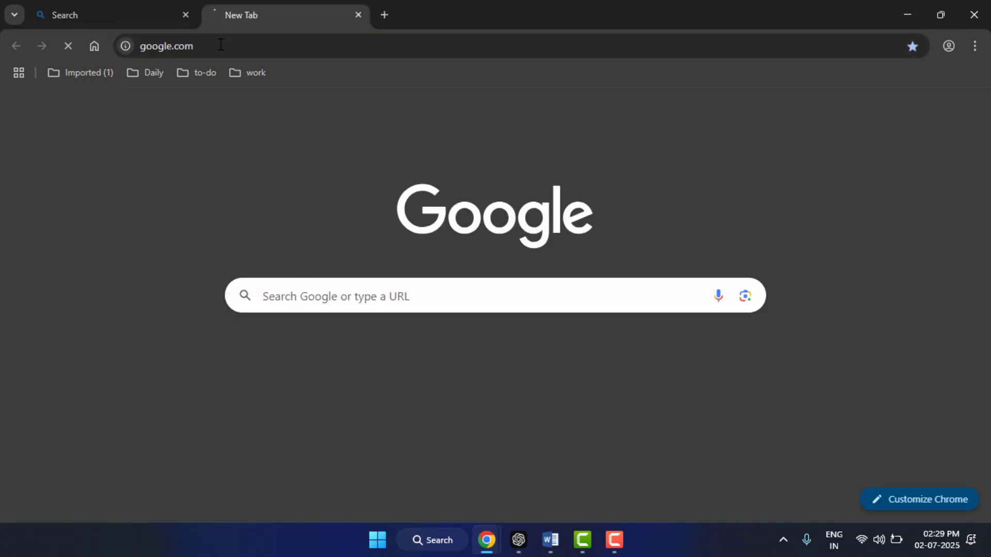
Search Google for 'scan qr code' using the suggested query
{"action": "key", "text": "Return"}
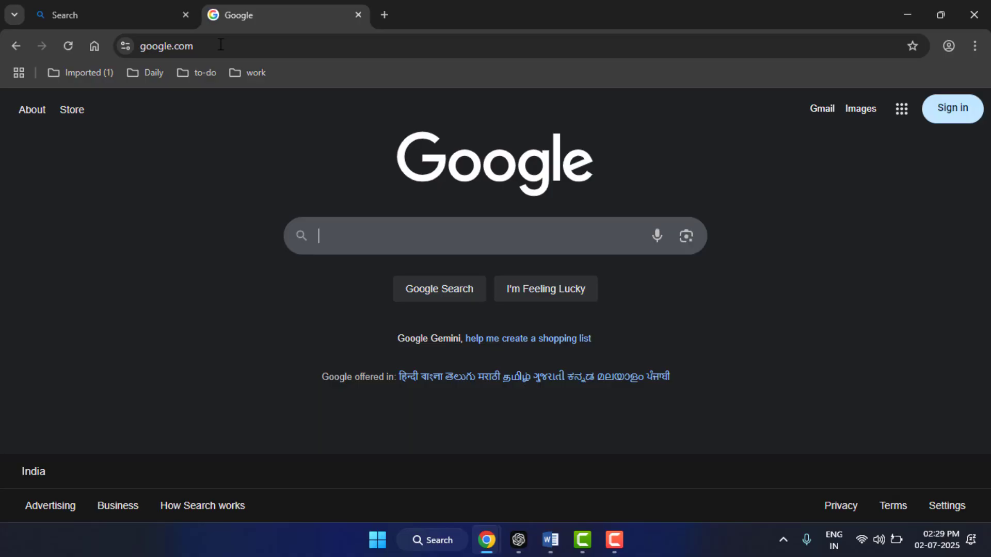
{"action": "type", "text": "scan"}
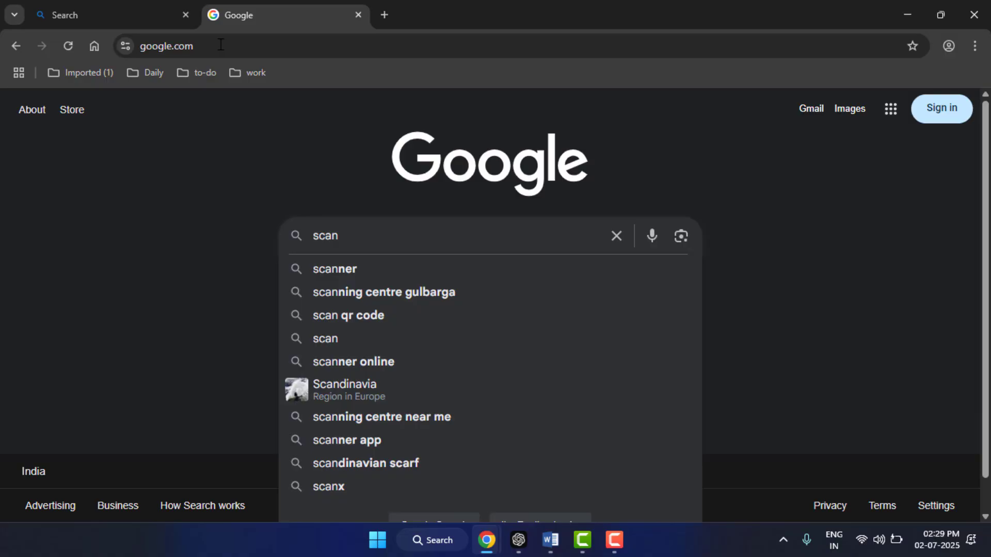
{"action": "key", "text": "Down"}
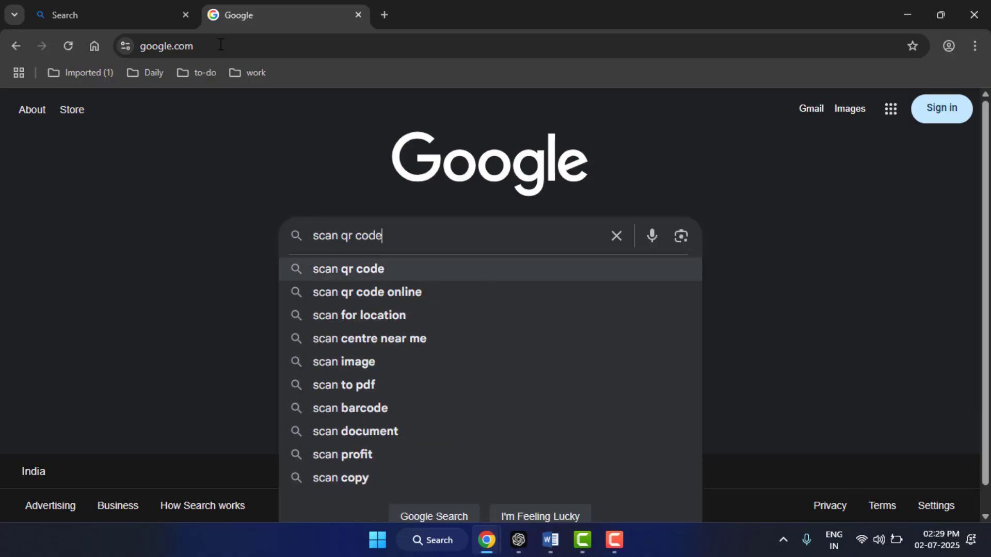
{"action": "key", "text": "Return"}
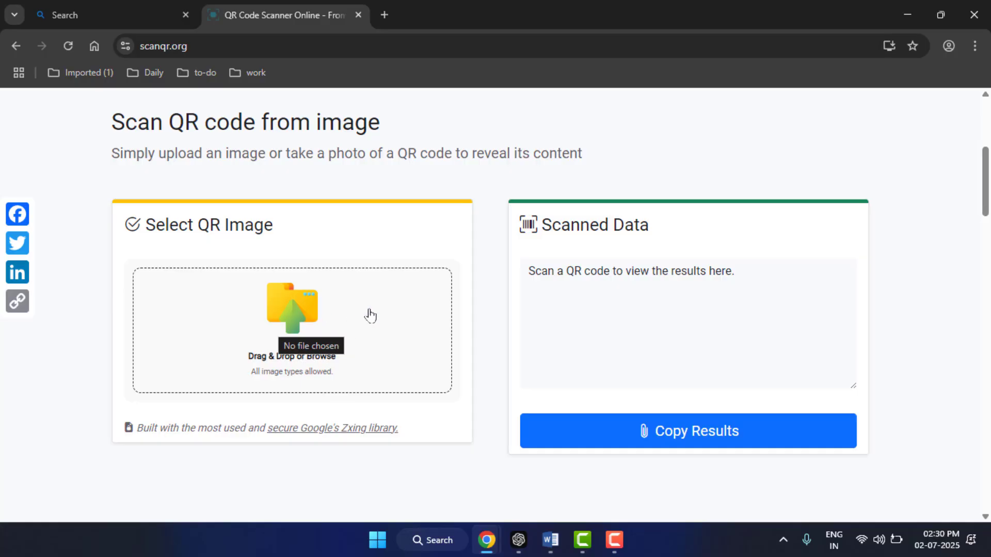
{"action": "scroll", "coordinate": [371, 315], "scroll_direction": "up", "scroll_amount": 5}
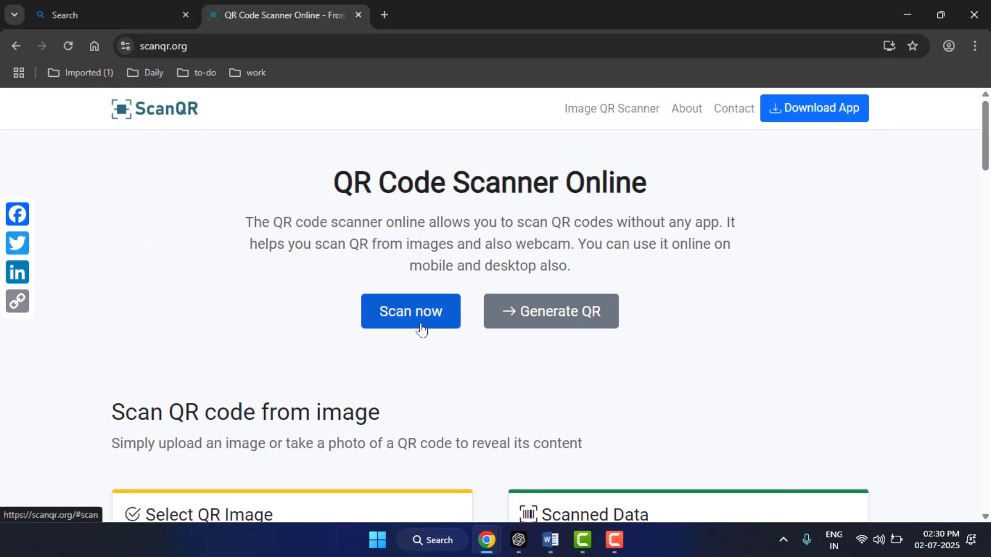
{"action": "left_click", "coordinate": [908, 14]}
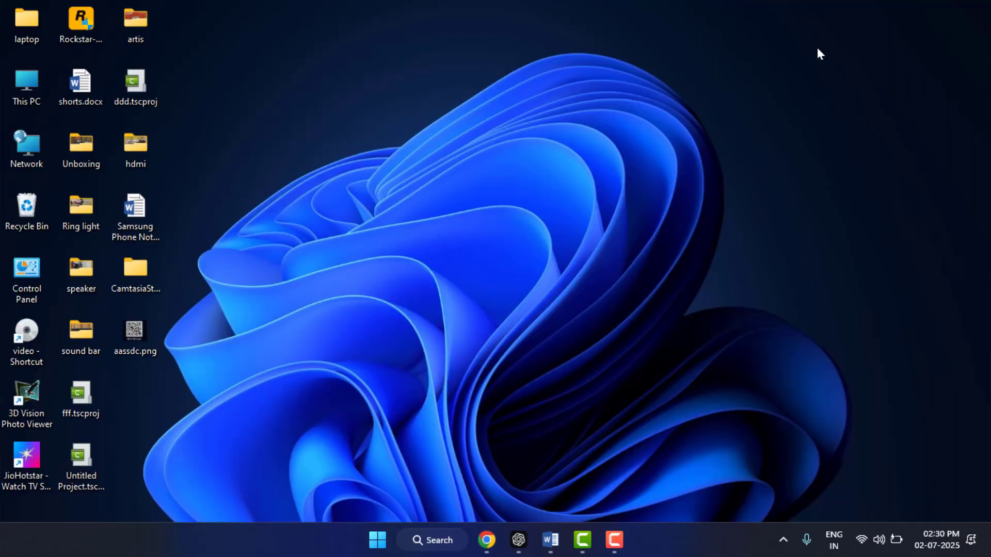